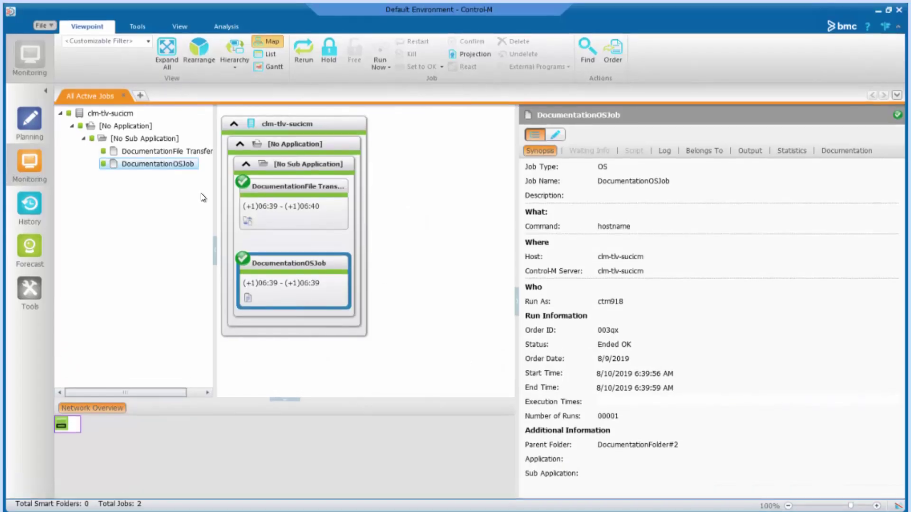
# Step: Read DocumentationOSJob's readme documentation, then display DocumentationFile Transfer_Job's synopsis
pyautogui.rightClick(301, 285)
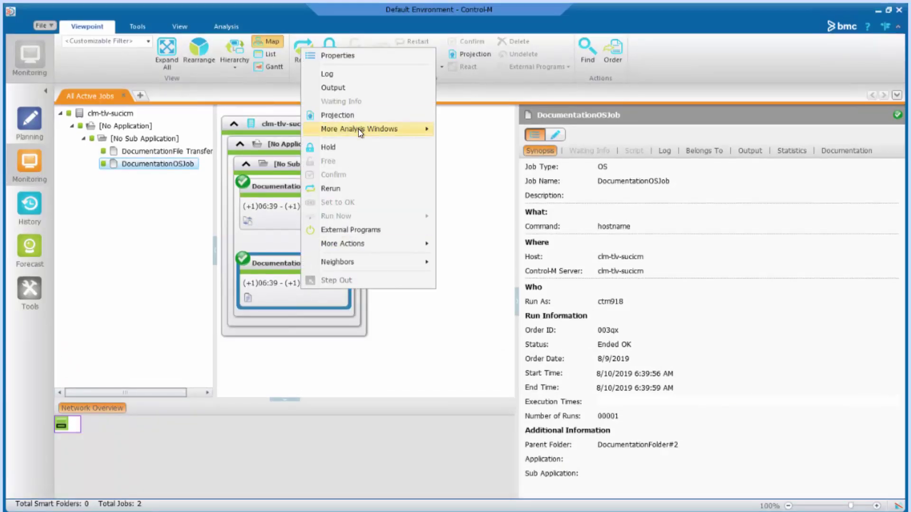
pyautogui.moveTo(360, 129)
pyautogui.click(485, 156)
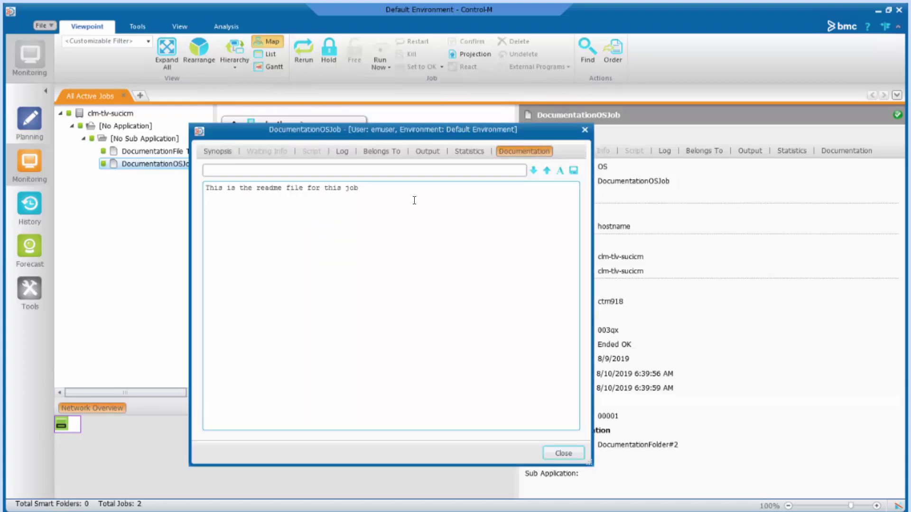
pyautogui.moveTo(368, 190); pyautogui.dragTo(264, 189)
pyautogui.click(377, 178)
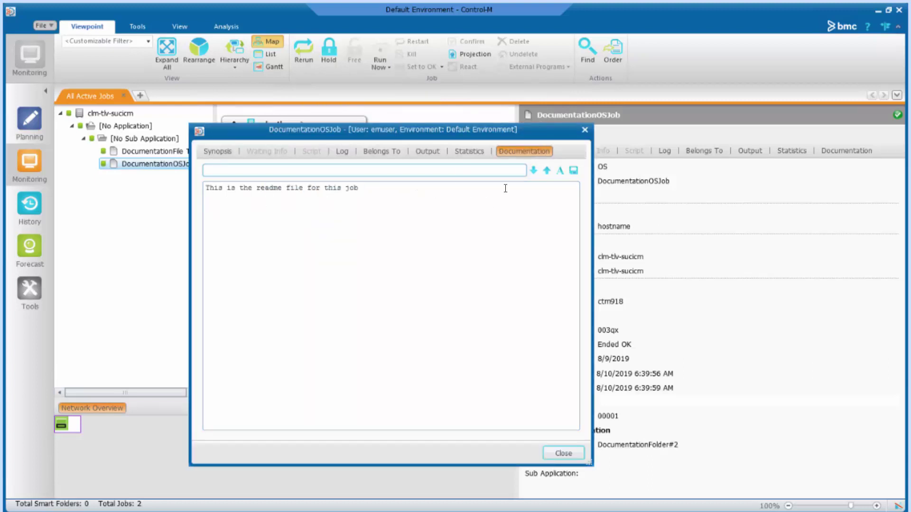
pyautogui.click(562, 454)
pyautogui.click(153, 151)
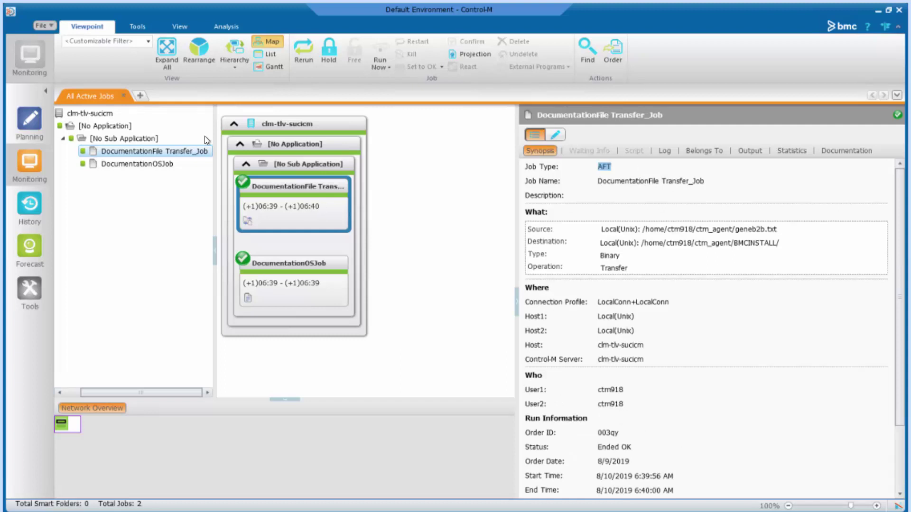
# Step: View the transfer job's documentation, which shows the CTM5507 spec-file error, then reselect DocumentationOSJob
pyautogui.rightClick(306, 204)
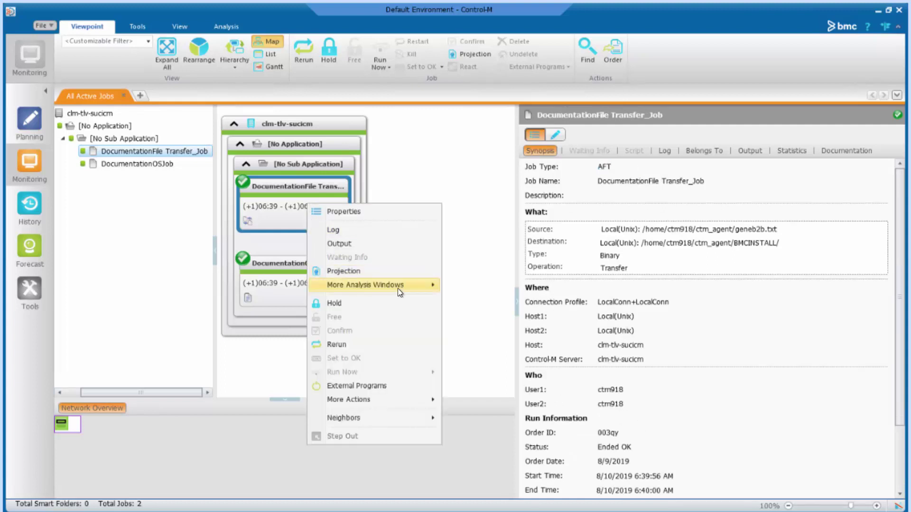
pyautogui.moveTo(366, 285)
pyautogui.click(329, 211)
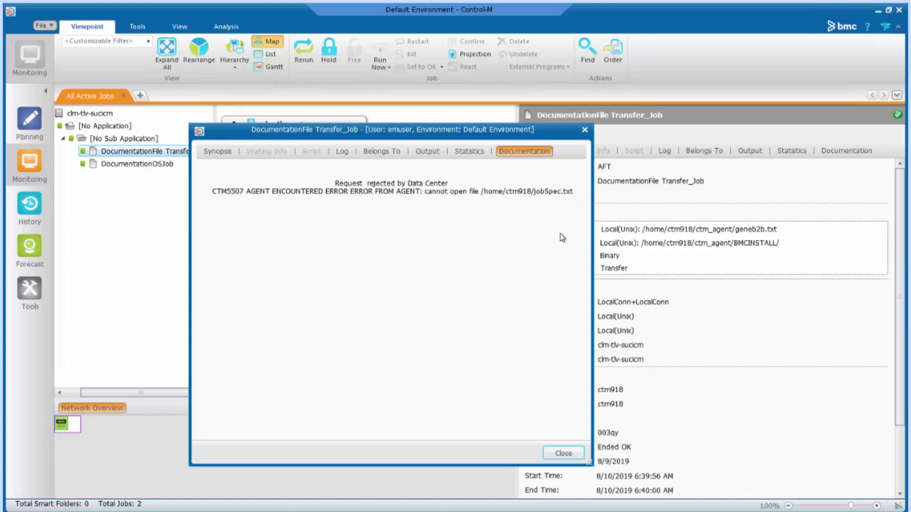
pyautogui.click(572, 455)
pyautogui.click(137, 164)
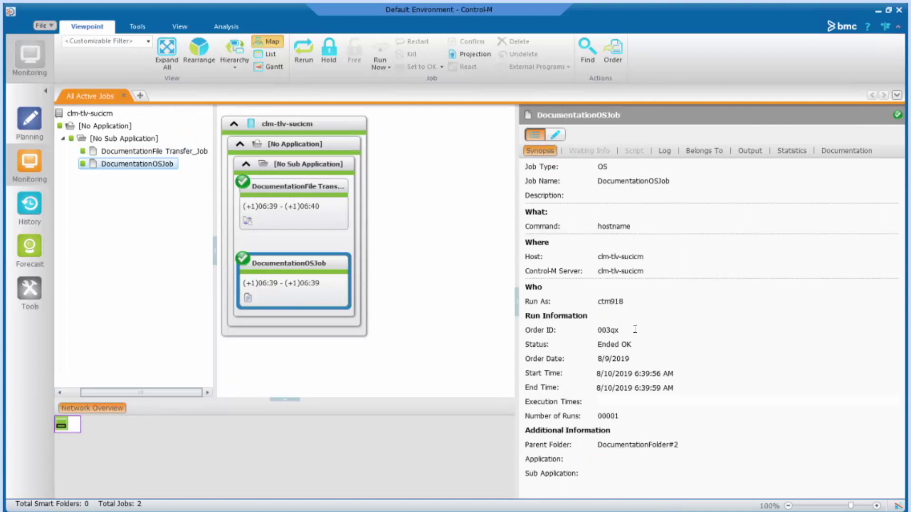
# Step: Highlight the Run As user in the synopsis and reselect the file transfer job
pyautogui.doubleClick(606, 301)
pyautogui.click(197, 146)
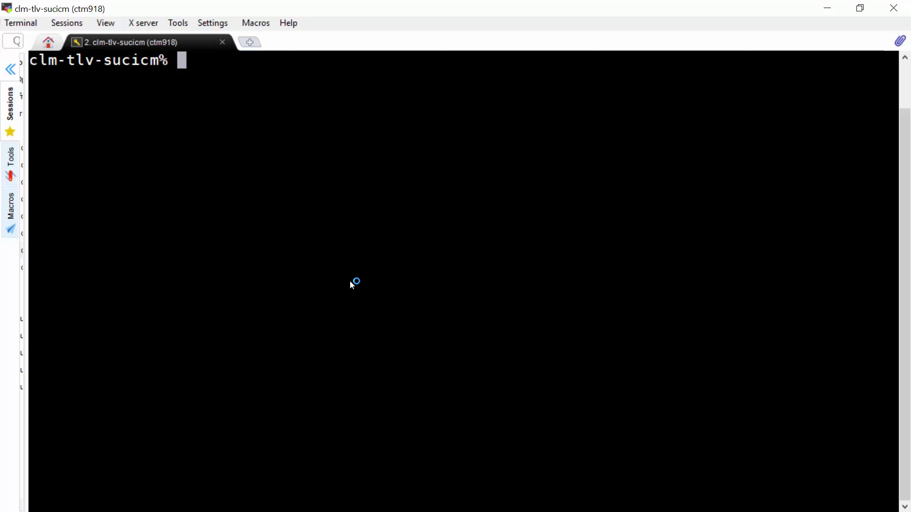
pyautogui.write('c')
pyautogui.write('d ctm_')
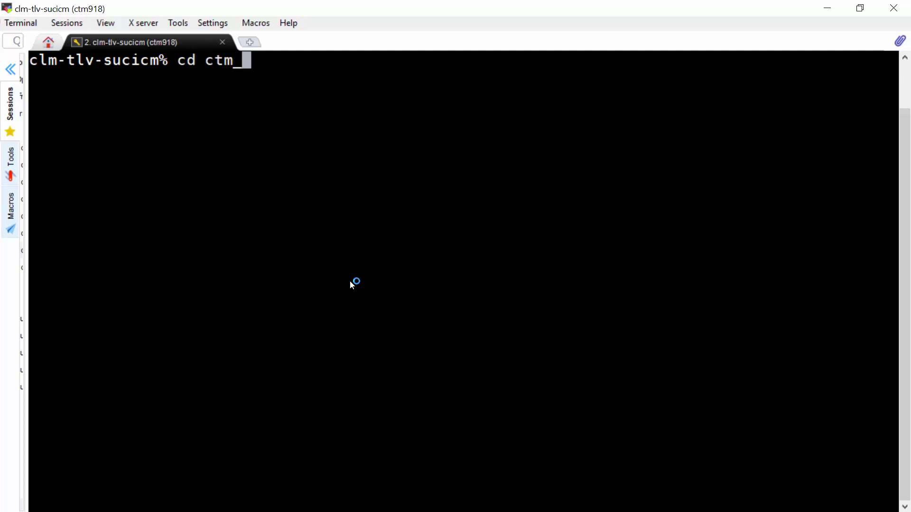
pyautogui.write('agent/ctm/')
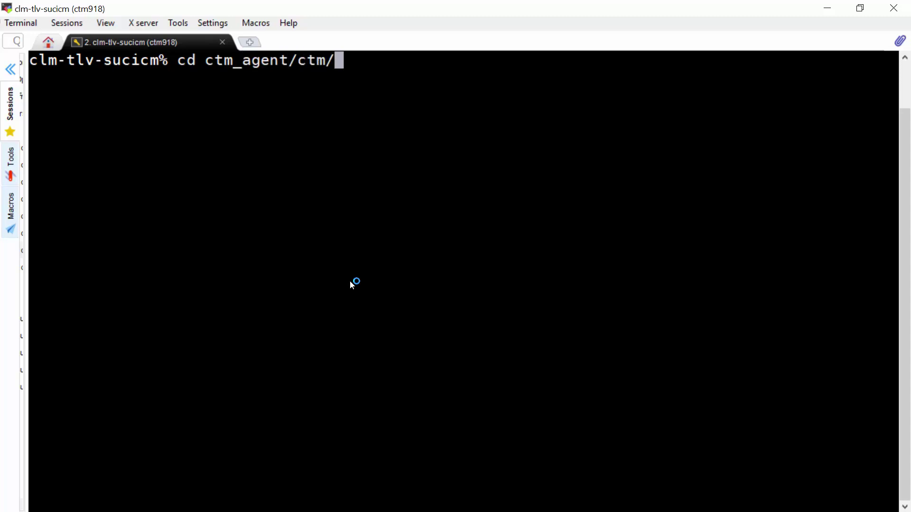
pyautogui.write('data')
# Step: In ctm_agent/ctm/data, confirm OS.dat exists and copy it to OS.dat.backup
pyautogui.press('Return')
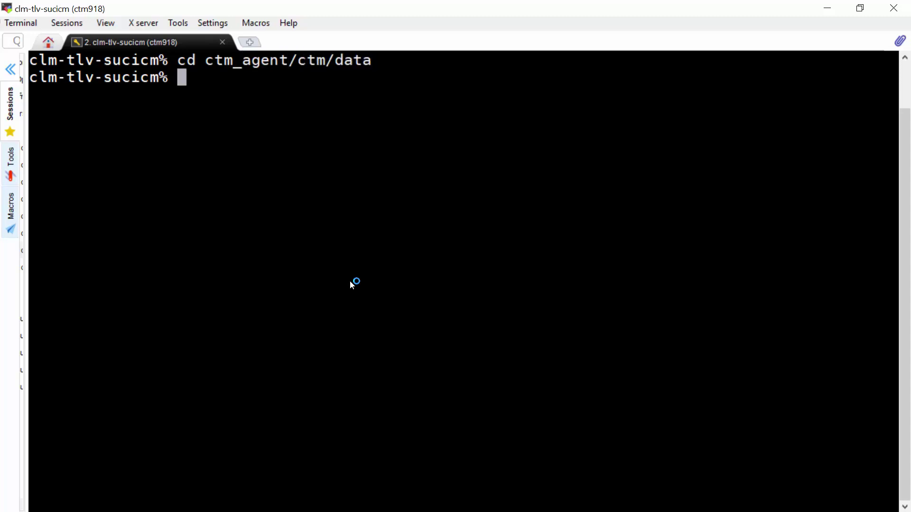
pyautogui.write('ls OS')
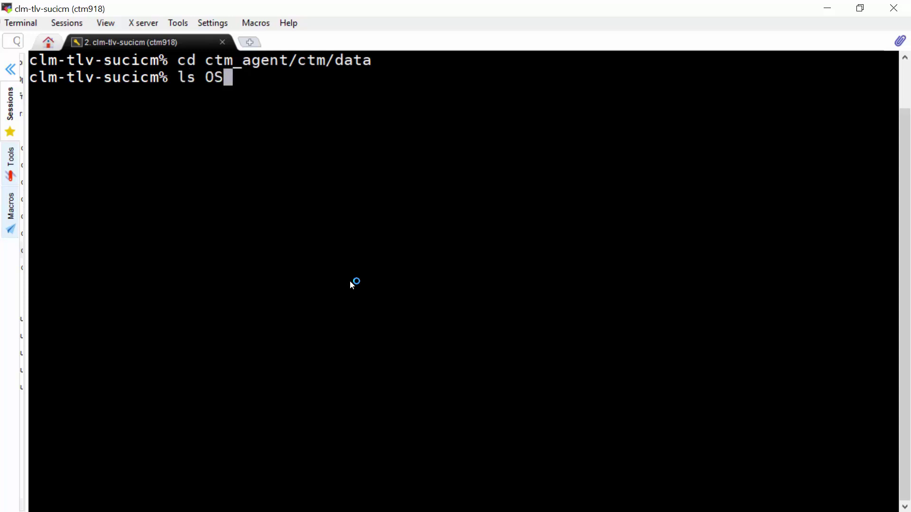
pyautogui.write('.dat')
pyautogui.press('Return')
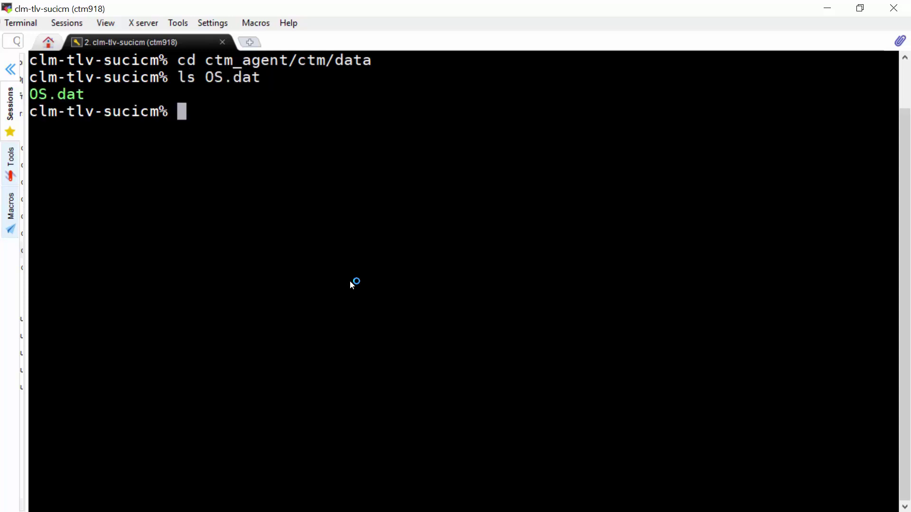
pyautogui.write('cp ')
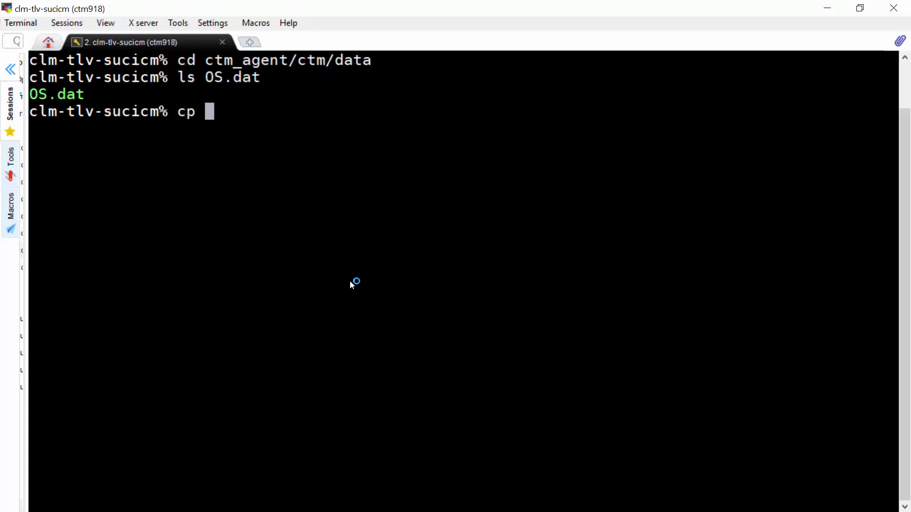
pyautogui.write('-p OS.')
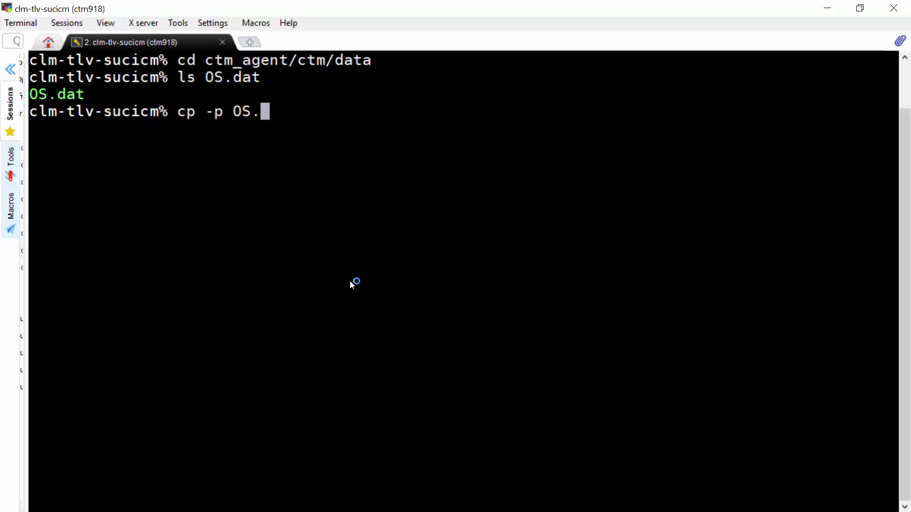
pyautogui.write('dat OS')
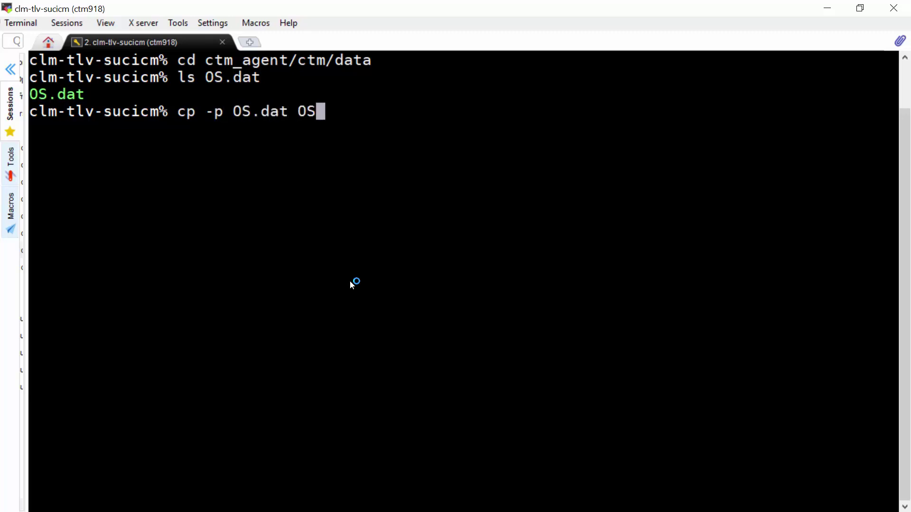
pyautogui.write('.dat.bac')
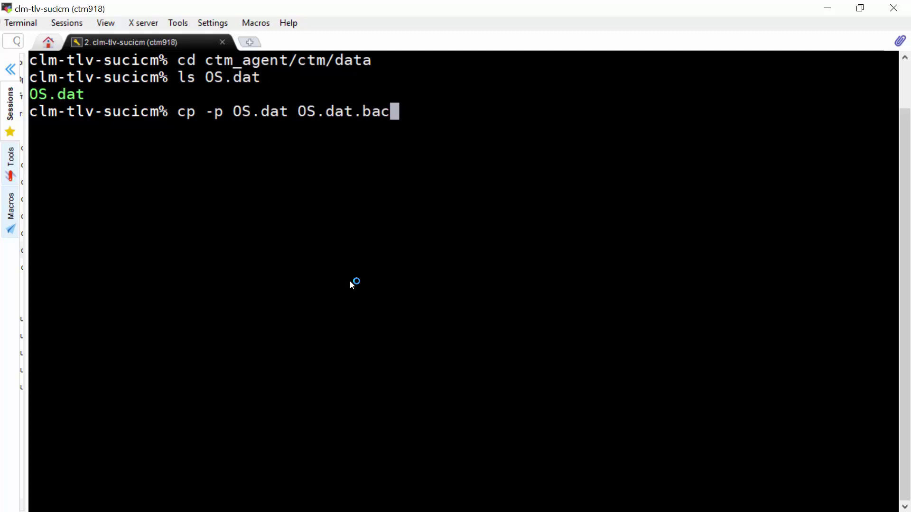
pyautogui.write('kup')
pyautogui.press('Return')
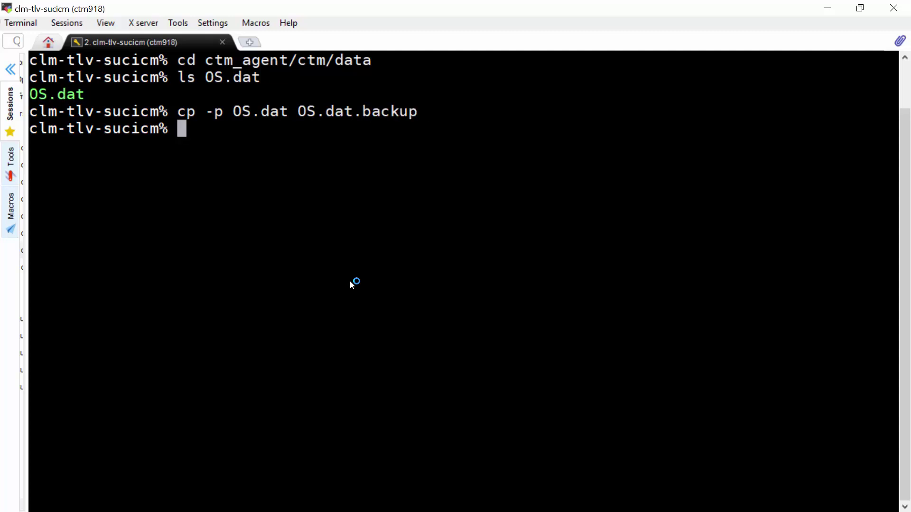
pyautogui.write('vi OS')
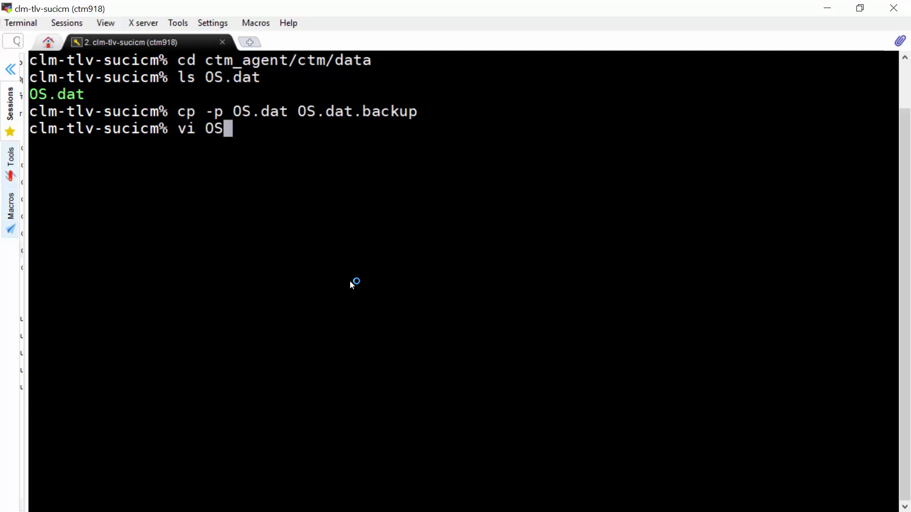
pyautogui.write('.dat')
# Step: Open OS.dat in vi and append a new 'DISABLE_JCL_SEC Y' line after TRANSLATE_$0
pyautogui.press('Return')
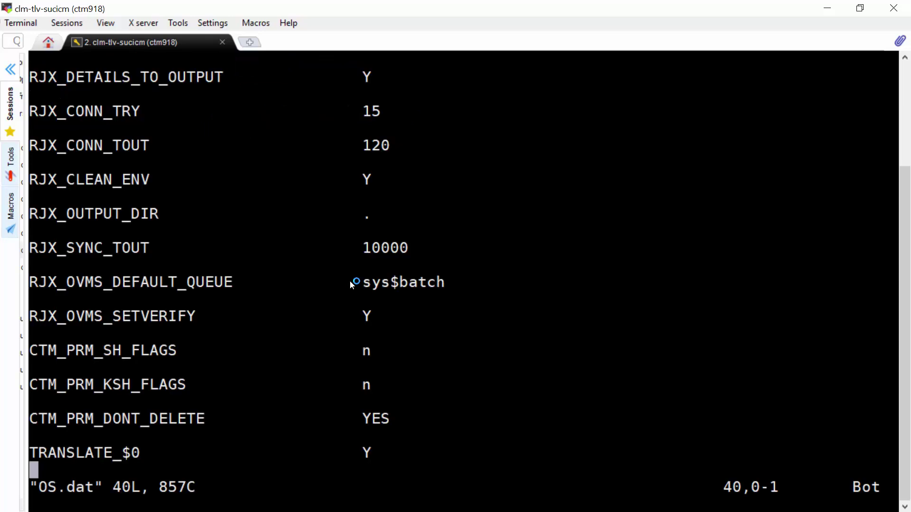
pyautogui.press('i')
pyautogui.press('Return')
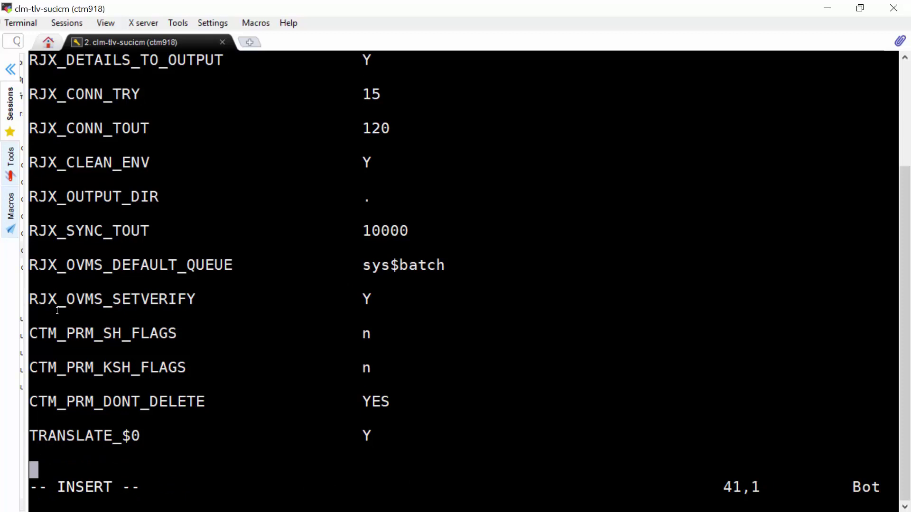
pyautogui.write('DI')
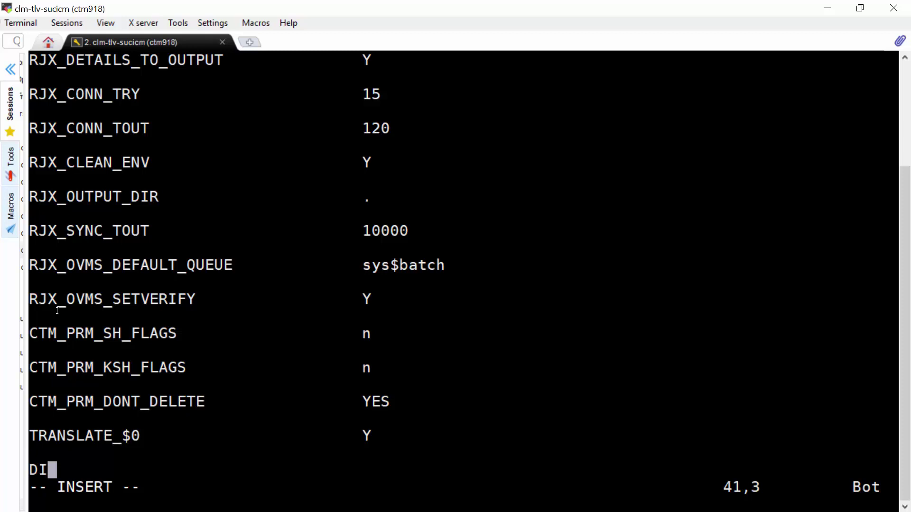
pyautogui.write('SABLE')
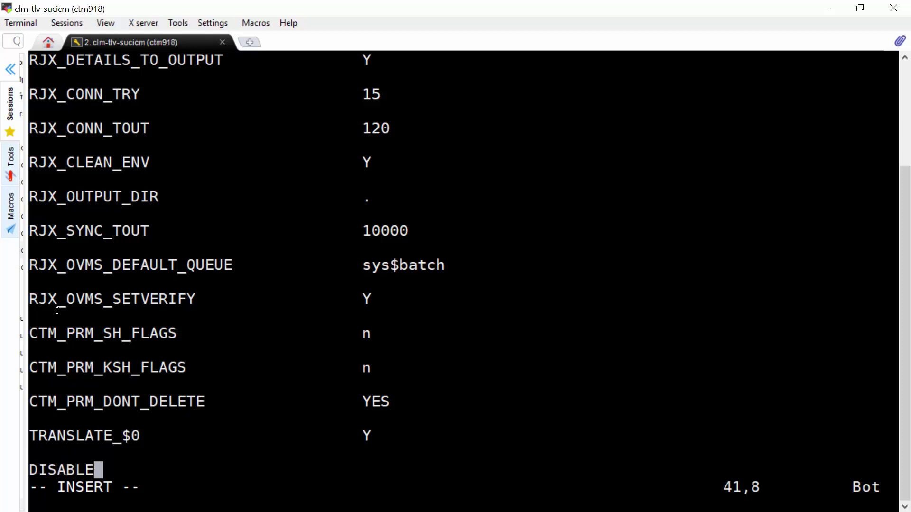
pyautogui.write('_')
pyautogui.write('JCL_SE')
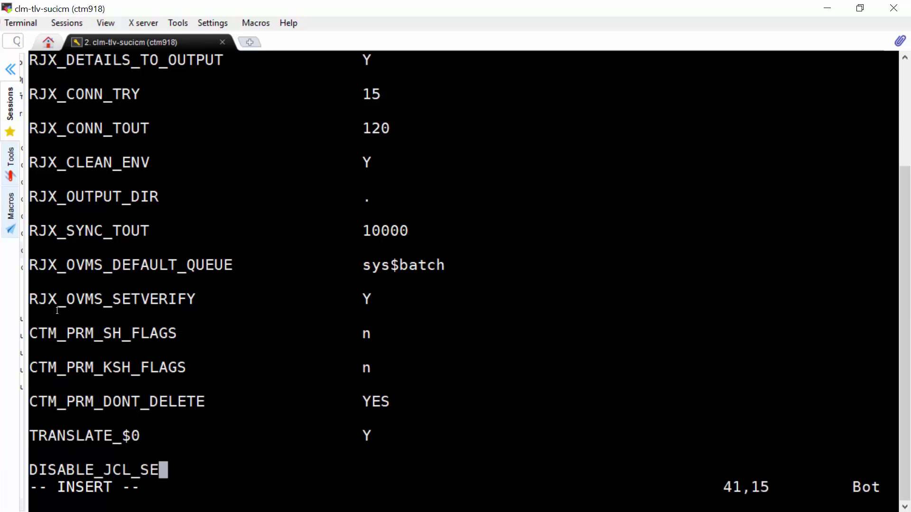
pyautogui.write('C                    ')
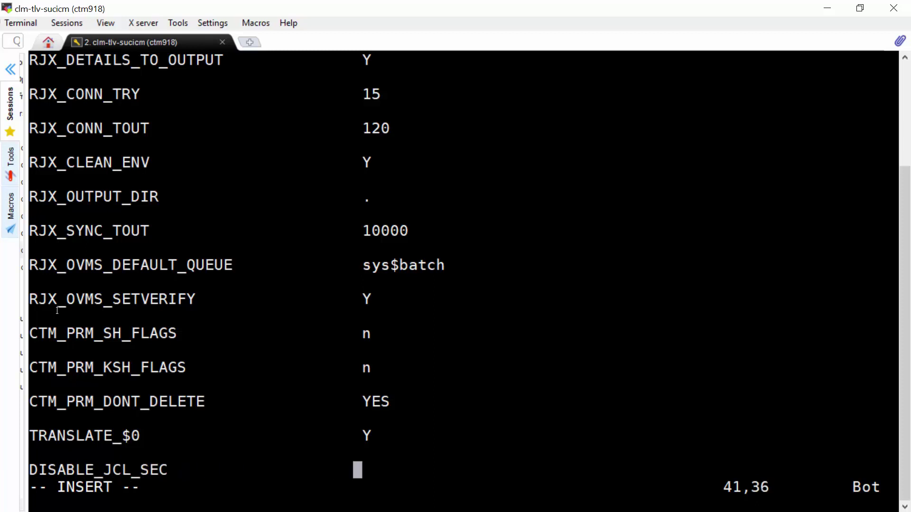
pyautogui.write(' Y')
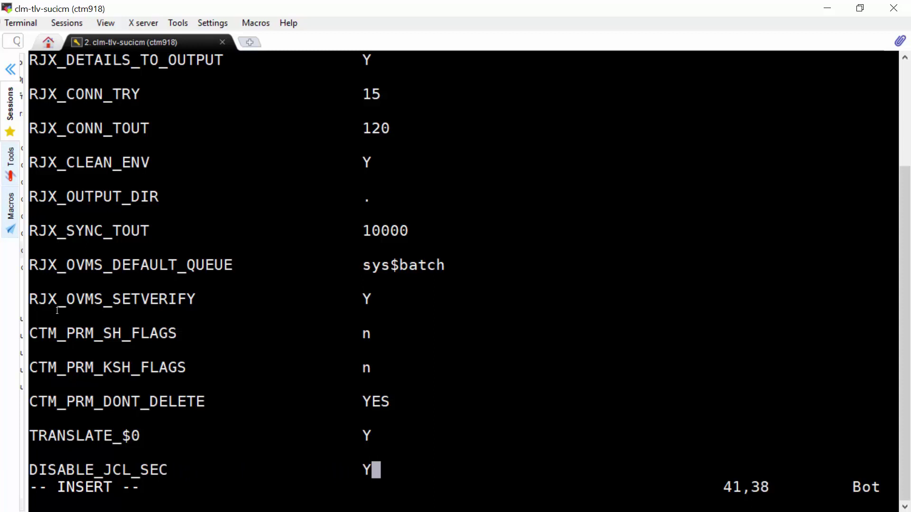
pyautogui.press('Escape')
pyautogui.write(':wq')
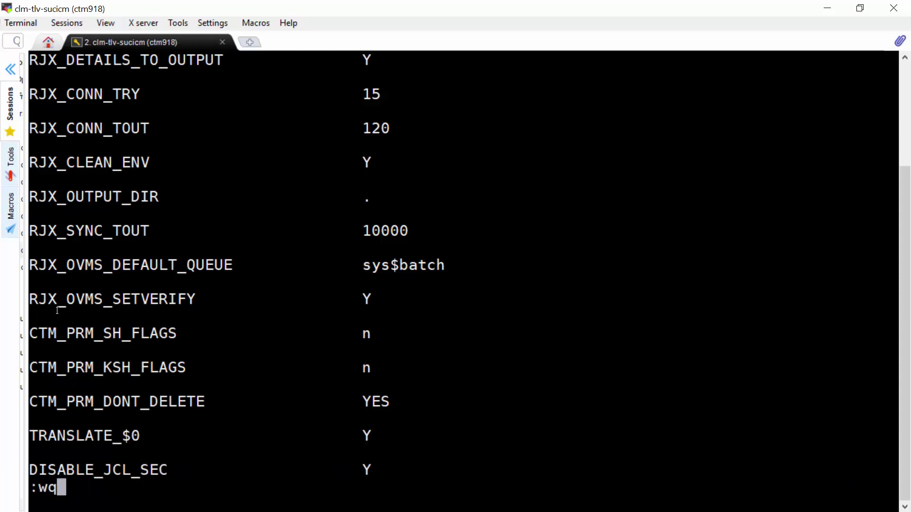
pyautogui.write('!')
# Step: Save OS.dat and switch to root, confirming the user with whoami
pyautogui.press('Return')
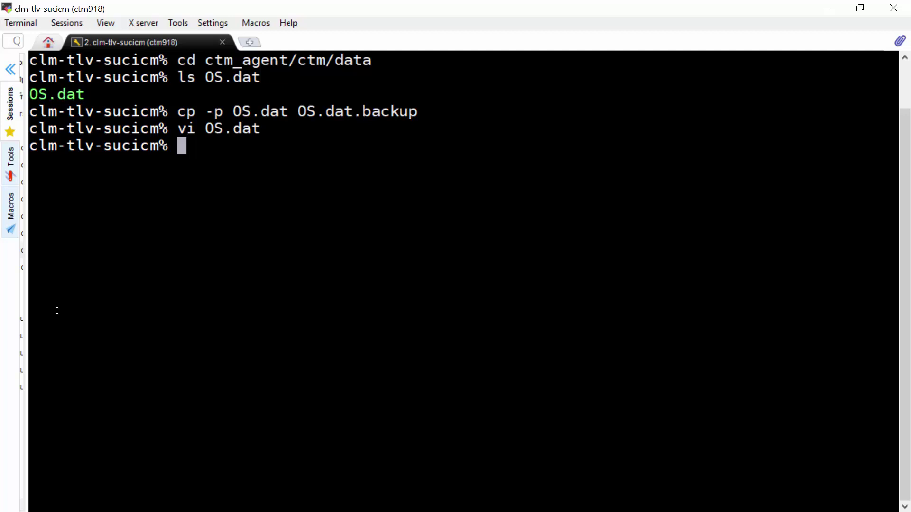
pyautogui.write('whoami')
pyautogui.press('Return')
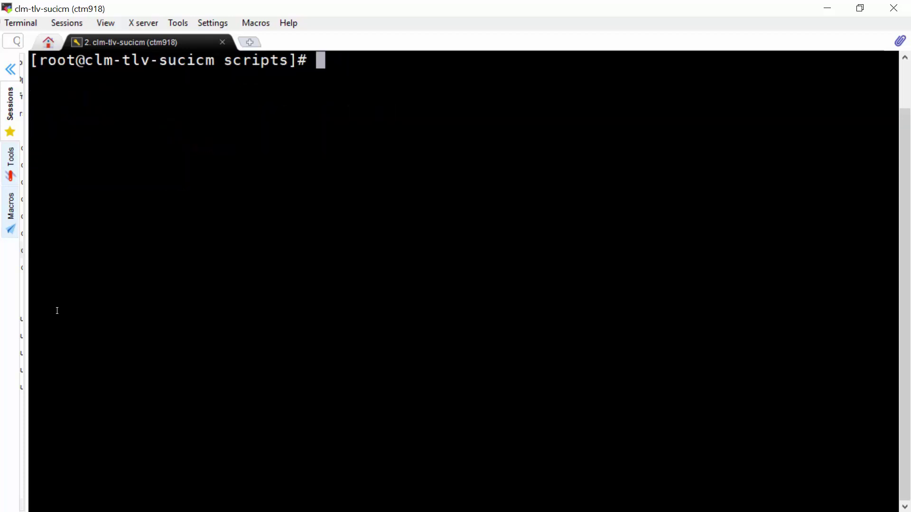
pyautogui.write('whoami')
pyautogui.press('Return')
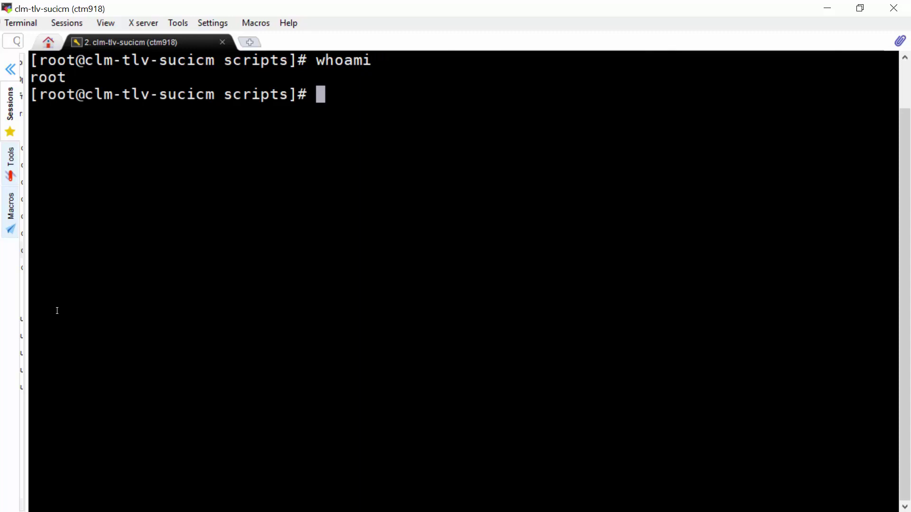
pyautogui.write('pwd')
# Step: Check the scripts directory with pwd and run shut-ag, accepting the default agent username
pyautogui.press('Return')
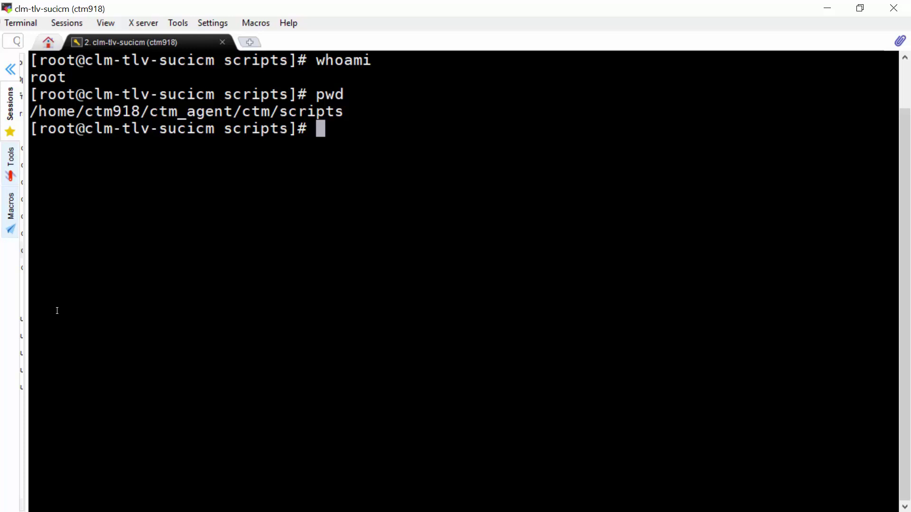
pyautogui.write('./shut')
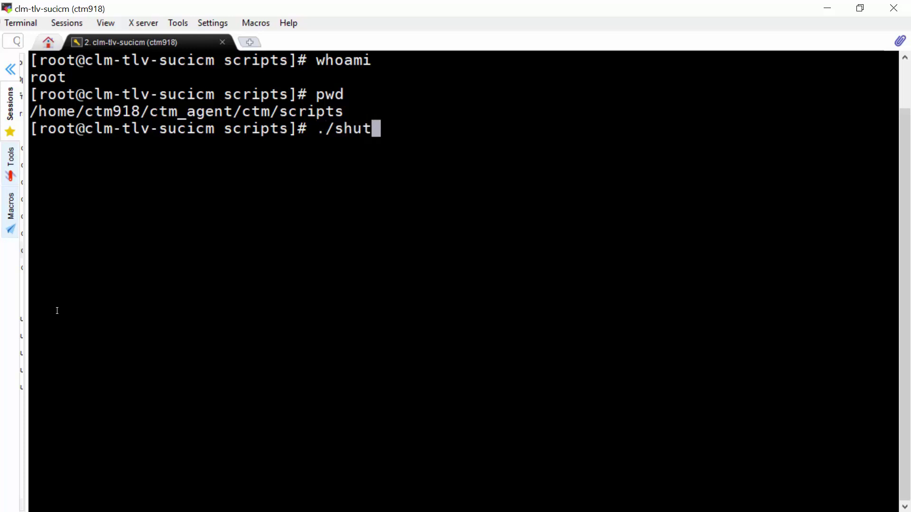
pyautogui.write('-ag')
pyautogui.press('Return')
pyautogui.press('Return')
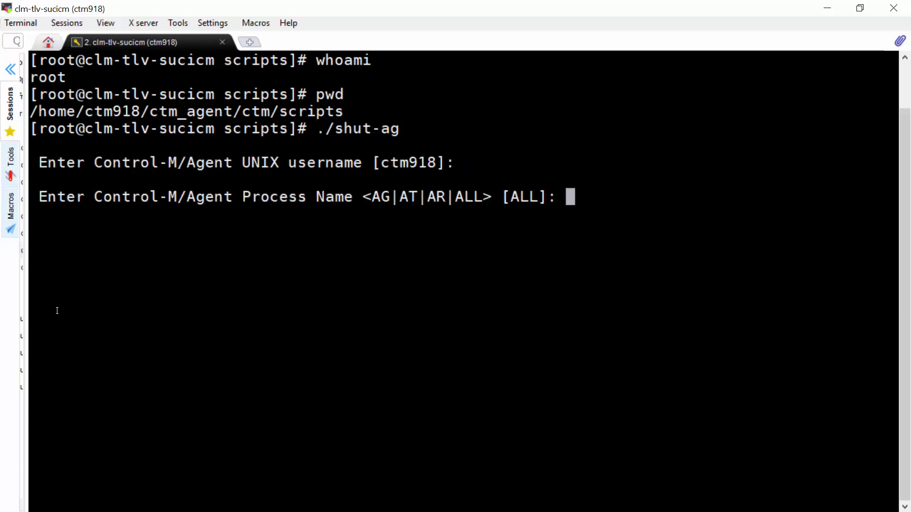
pyautogui.press('Return')
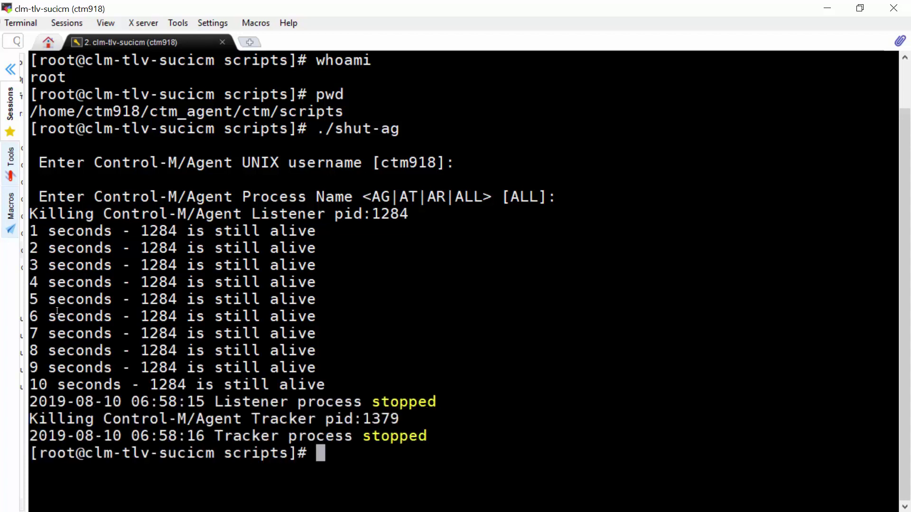
pyautogui.write('.')
pyautogui.write('/start')
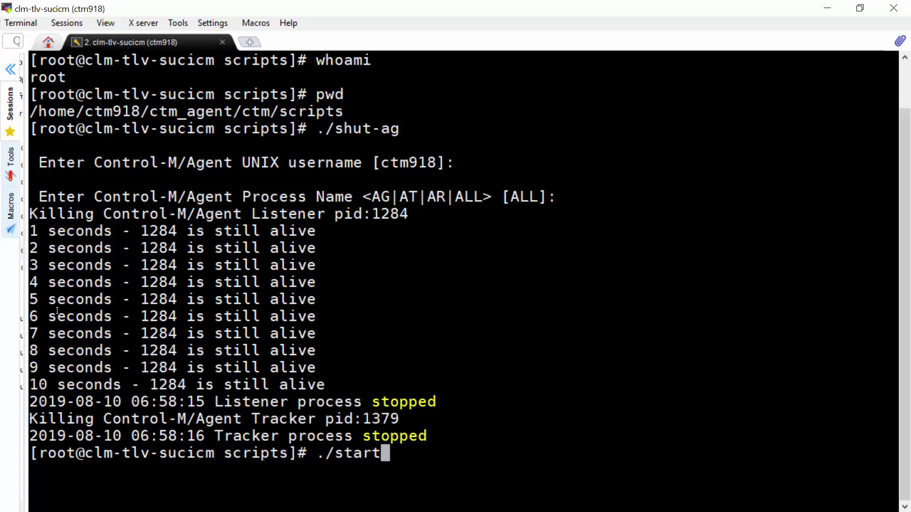
pyautogui.write('-ag')
# Step: Start the agent with start-ag as root, exit to ctm918, and verify it with ag_diag_comm
pyautogui.press('Return')
pyautogui.press('Return')
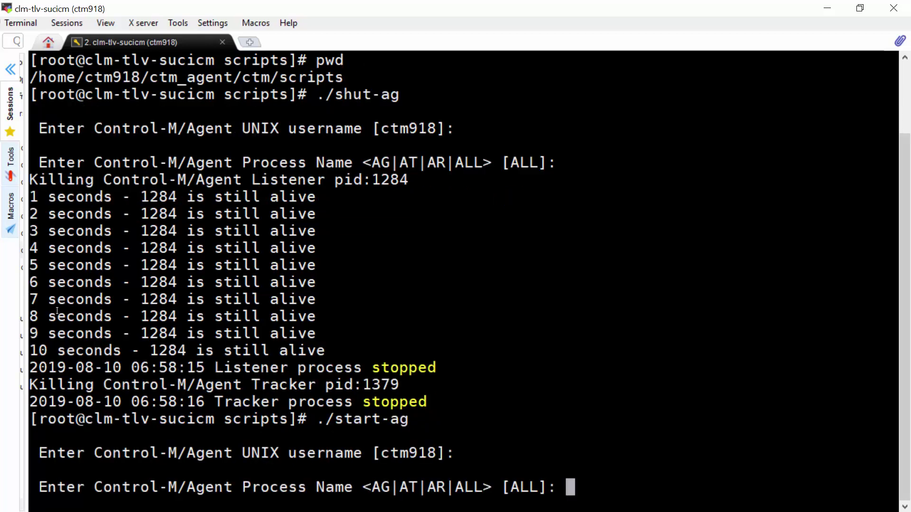
pyautogui.press('Return')
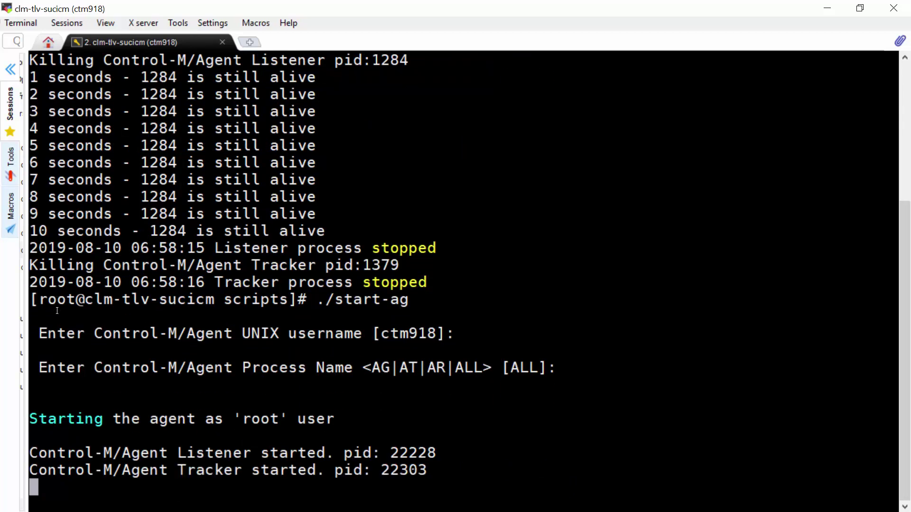
pyautogui.write('exit')
pyautogui.press('Return')
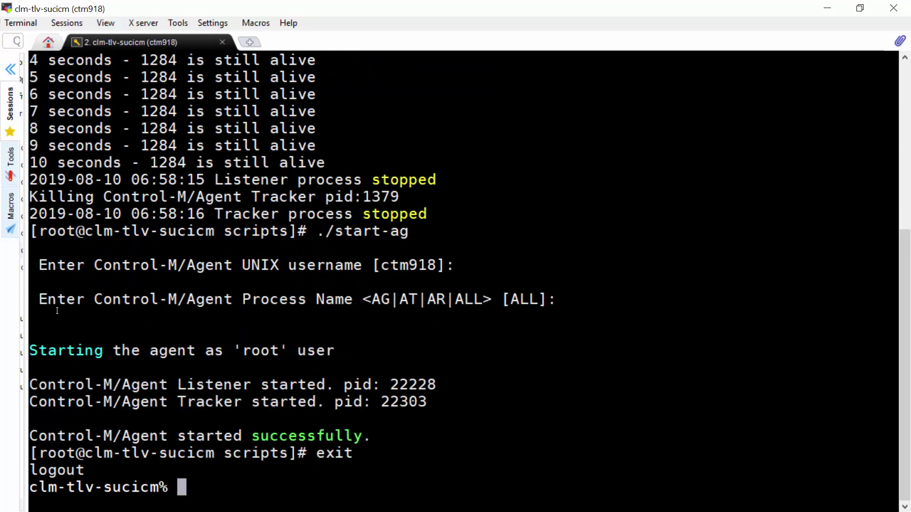
pyautogui.write('whoami')
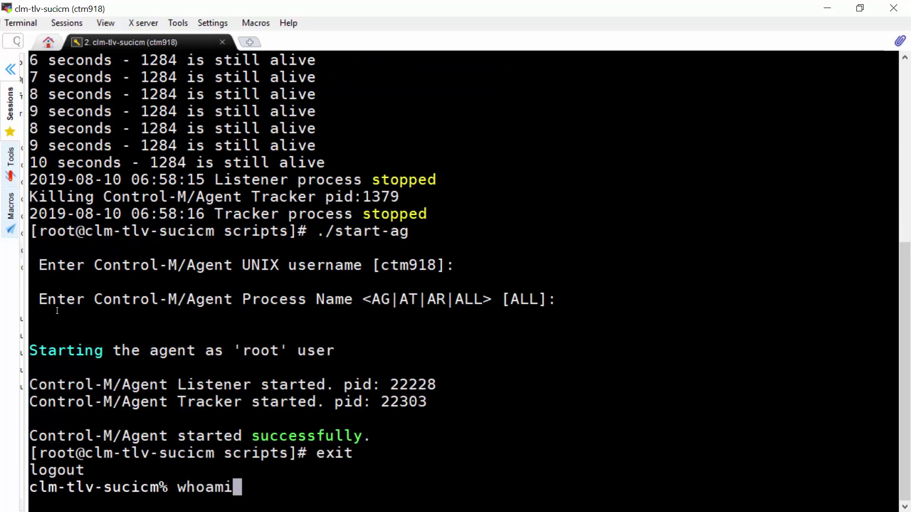
pyautogui.press('Return')
pyautogui.write('ag')
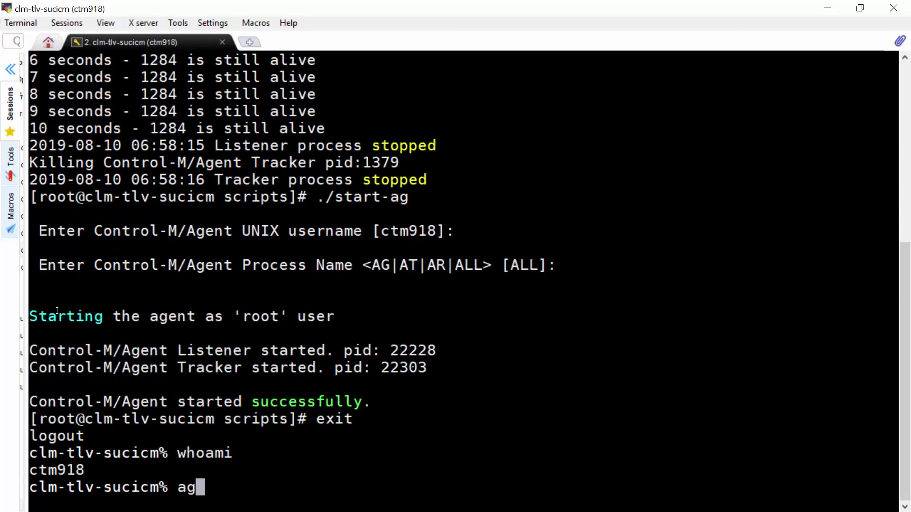
pyautogui.write('_diag_comm')
pyautogui.press('Return')
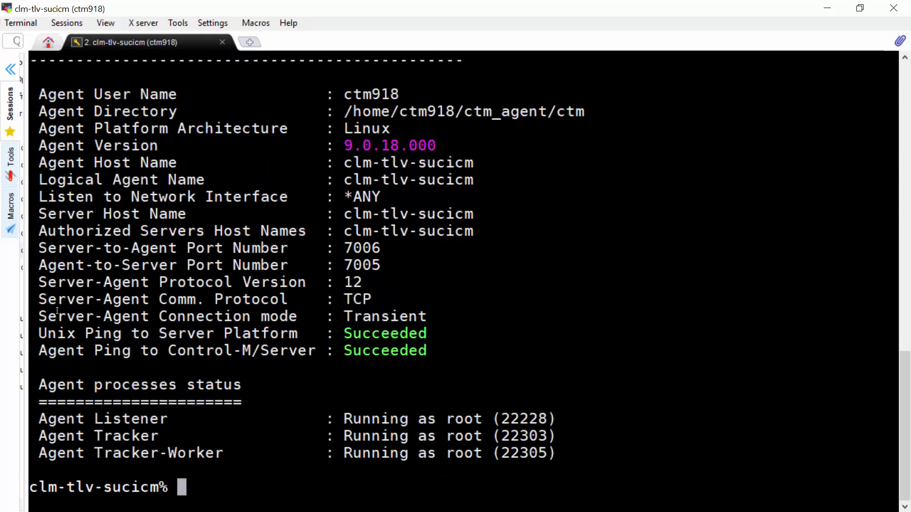
# Step: Browse HKEY_LOCAL_MACHINE\SOFTWARE\BMC Software\Control-M/Agent to the WIN key showing VERSION 9.0.18.100
pyautogui.doubleClick(470, 419)
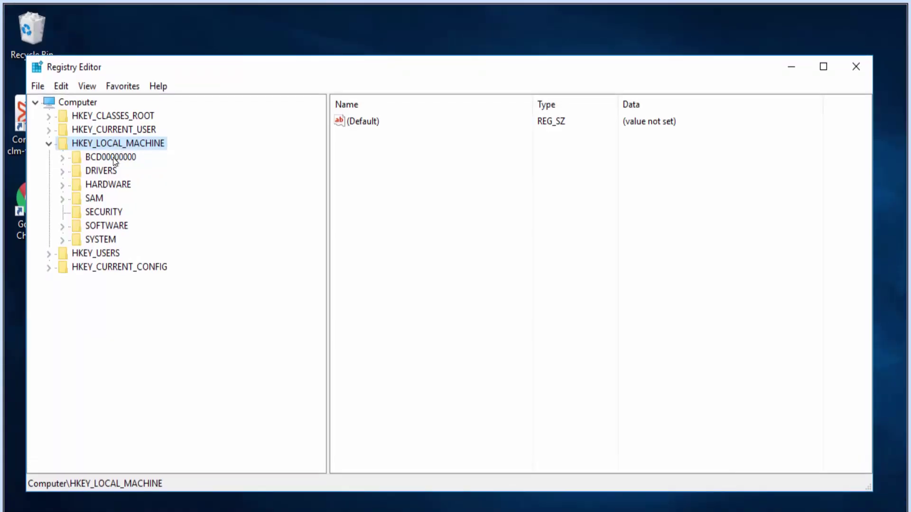
pyautogui.click(107, 226)
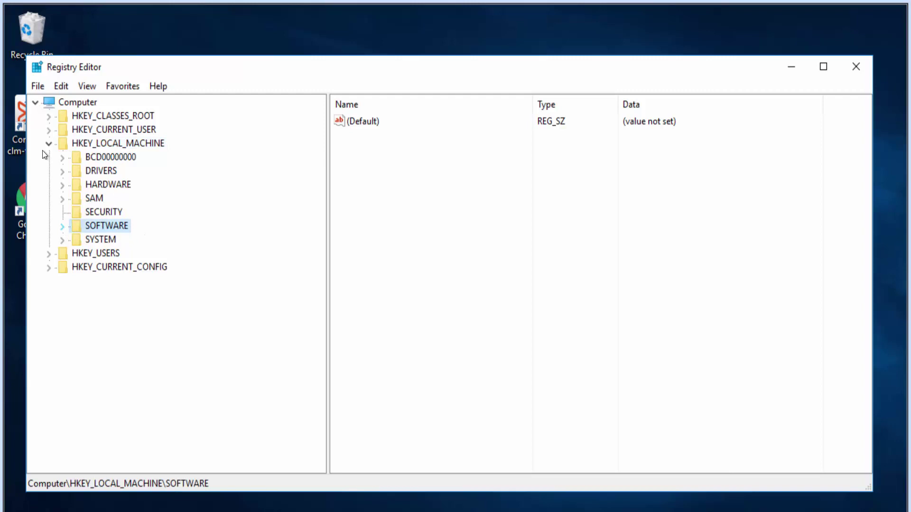
pyautogui.click(62, 226)
pyautogui.click(145, 170)
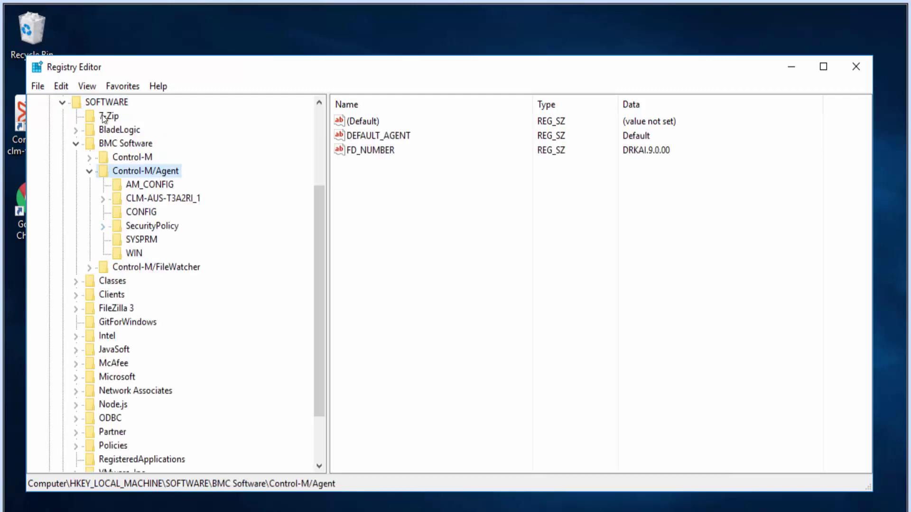
pyautogui.click(135, 252)
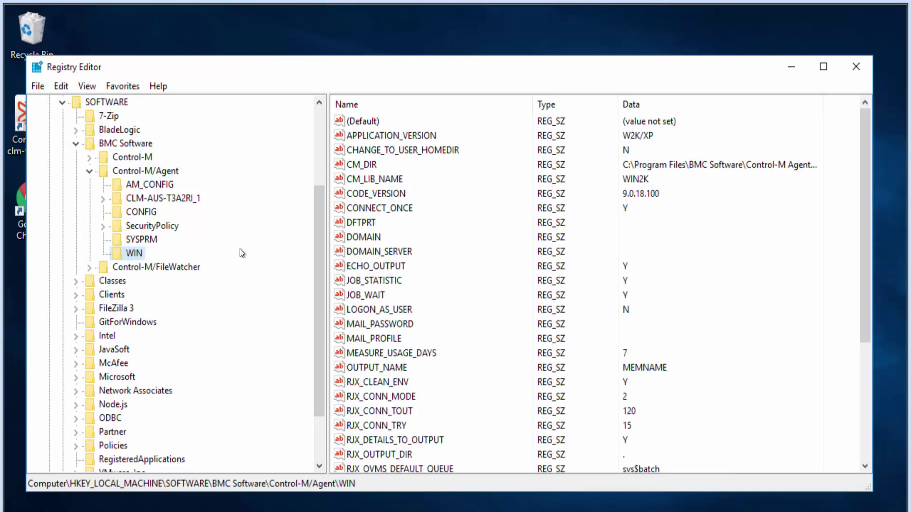
pyautogui.scroll(-4, 673, 306)
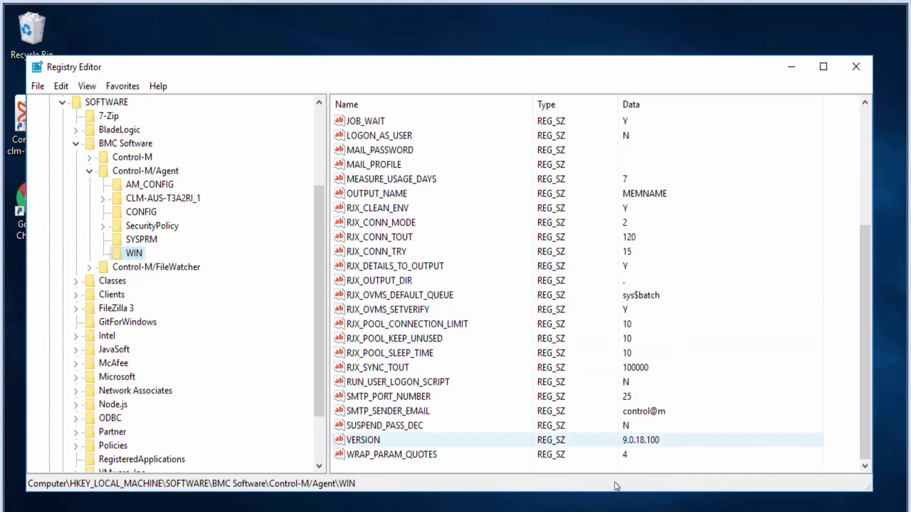
# Step: Create a DISABLE_JCL_SEC string value under WIN and open it to enter data Y
pyautogui.hotkey('shift', 'F10')
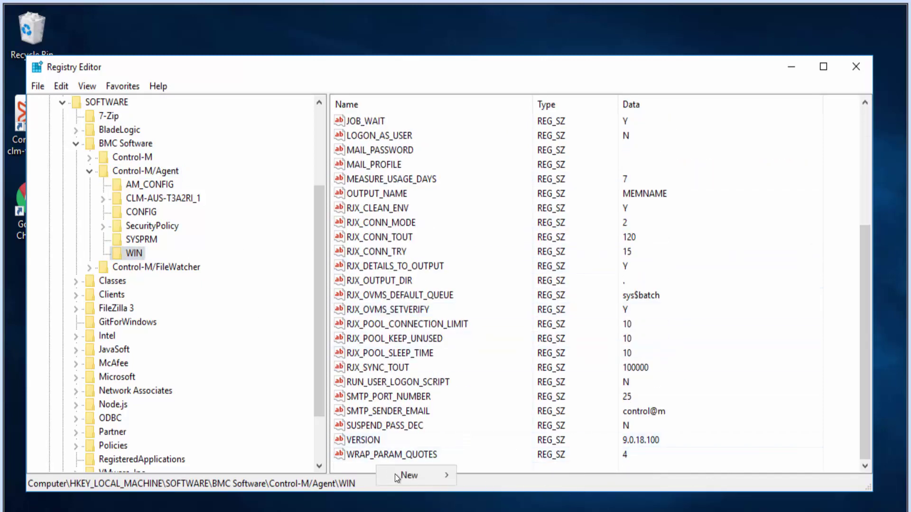
pyautogui.moveTo(412, 475)
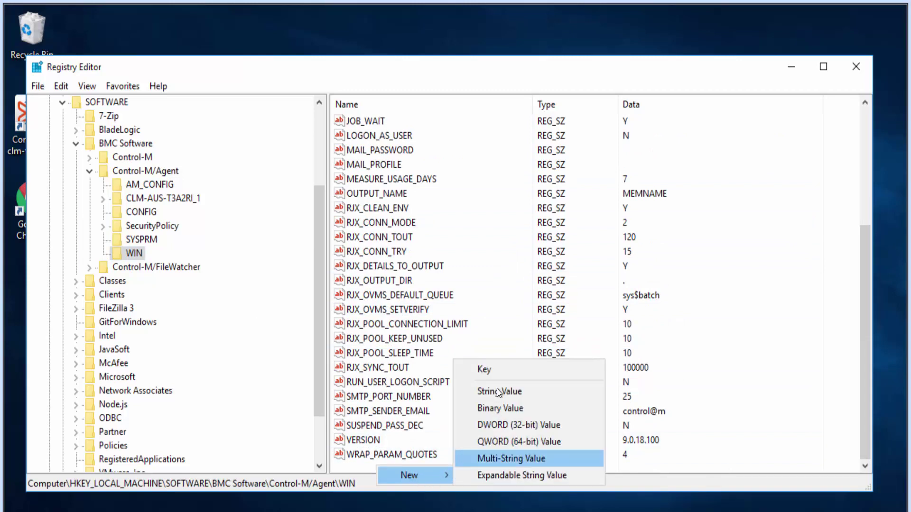
pyautogui.press('Return')
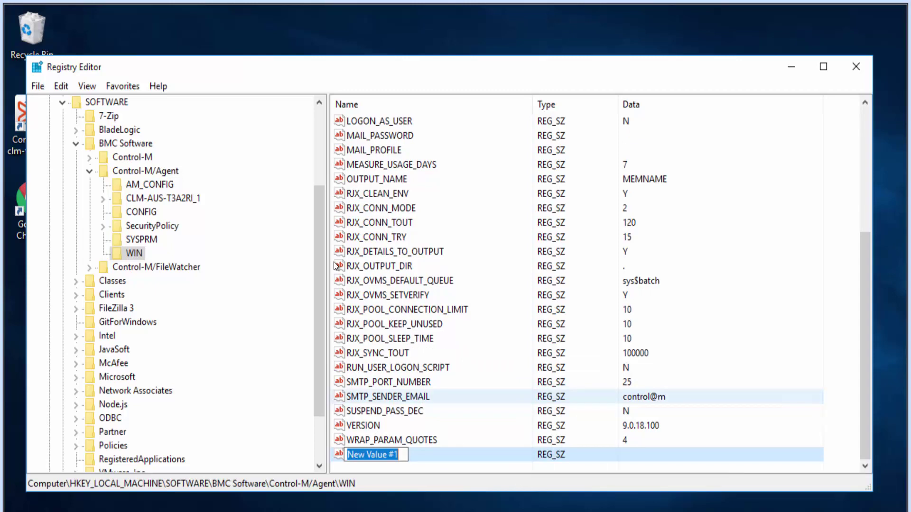
pyautogui.write('DISAB')
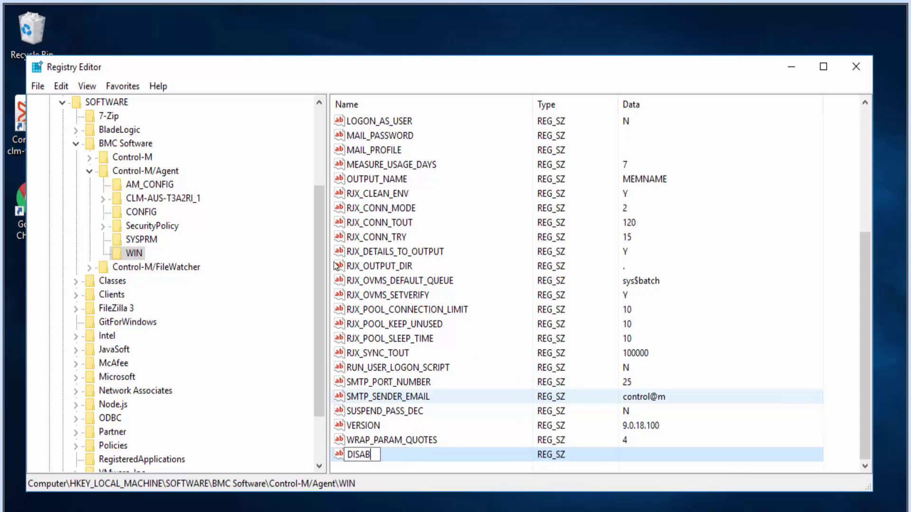
pyautogui.write('LE_JCL')
pyautogui.write('_S')
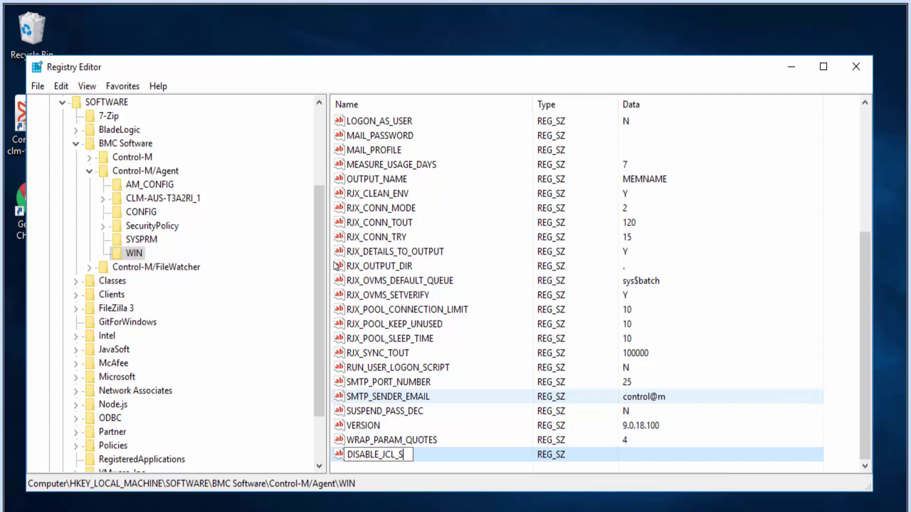
pyautogui.write('EC')
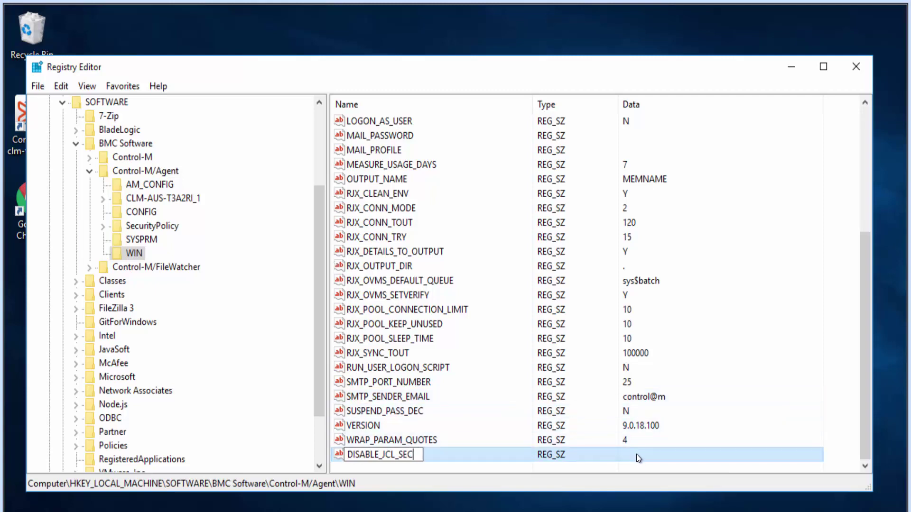
pyautogui.press('Return')
pyautogui.doubleClick(635, 454)
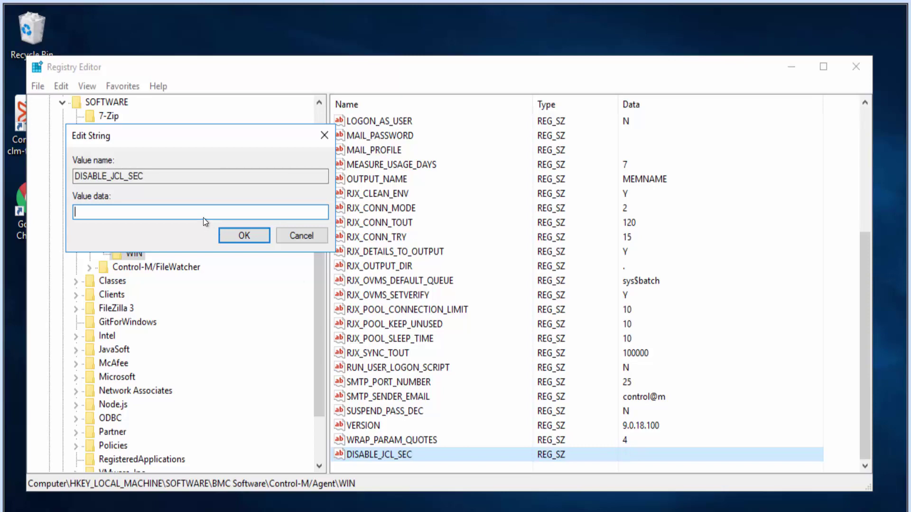
pyautogui.write('Y')
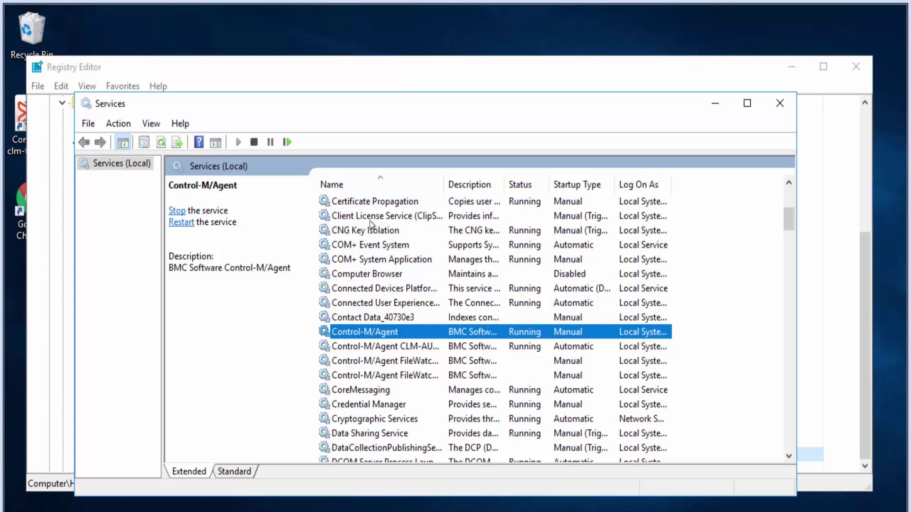
# Step: Choose Restart from the Control-M/Agent service's context menu
pyautogui.hotkey('shift', 'F10')
pyautogui.press('Down')
pyautogui.press('Down')
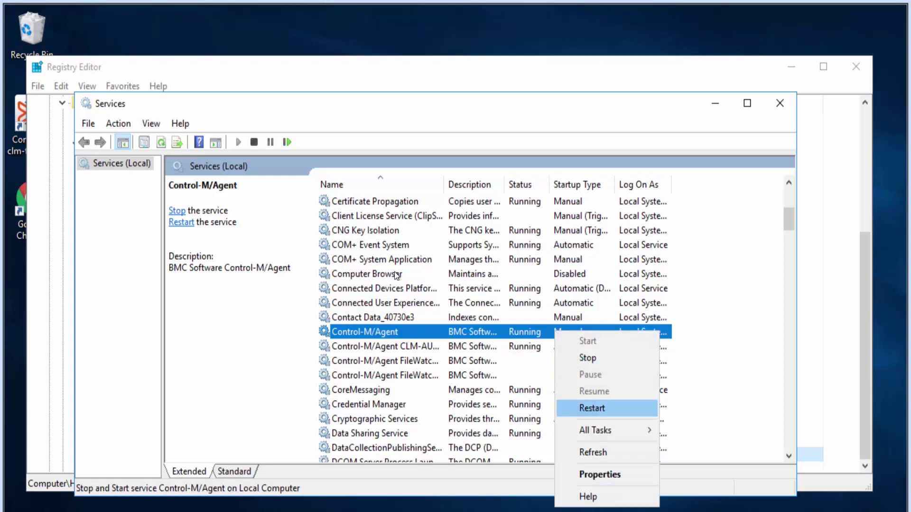
pyautogui.press('Return')
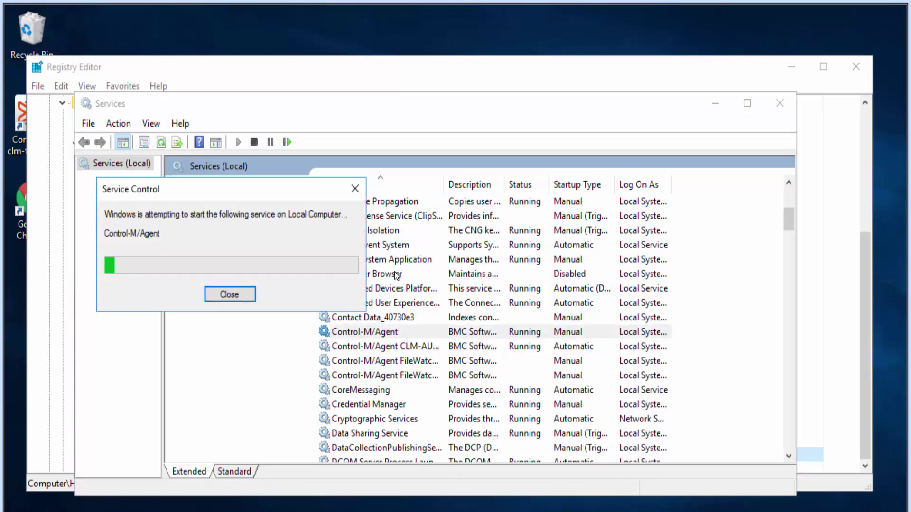